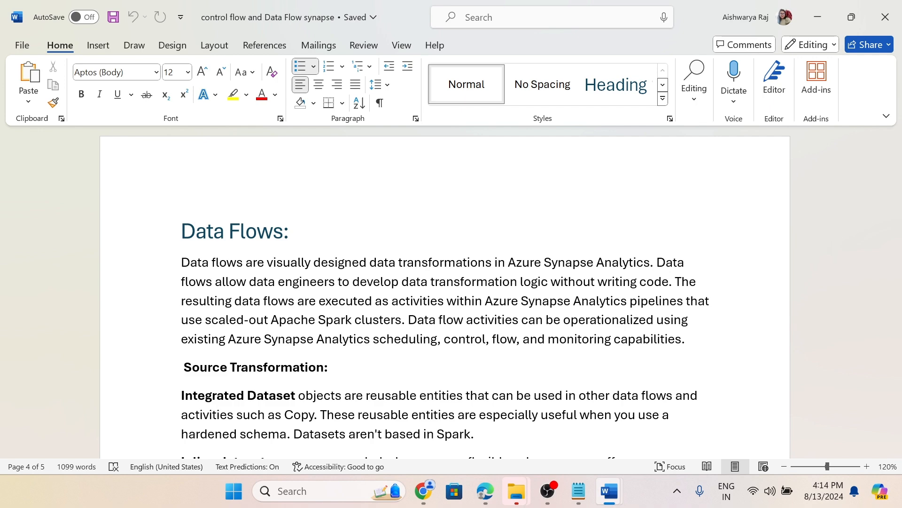
# - Read the Data Flows section of the Word notes and switch to the Azure Synapse workspace in Chrome
pyautogui.scroll(-5, 447, 291)
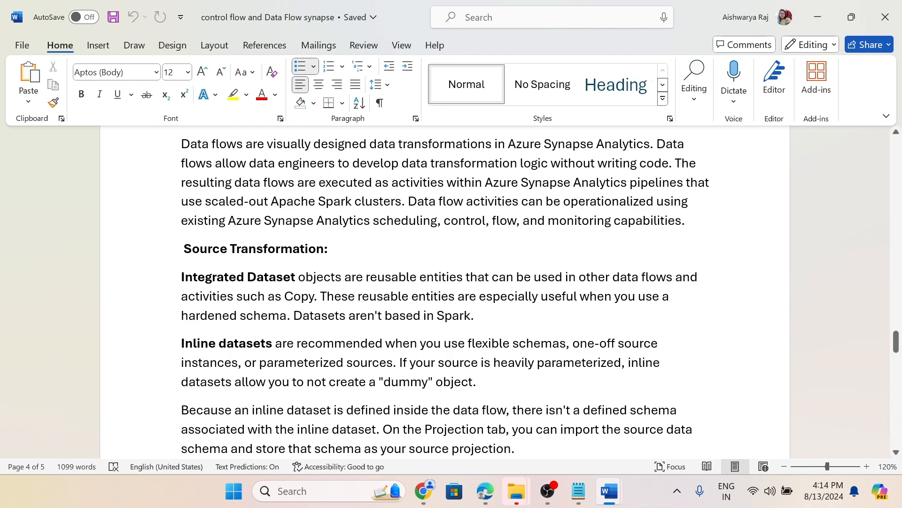
pyautogui.click(435, 498)
pyautogui.moveTo(435, 501)
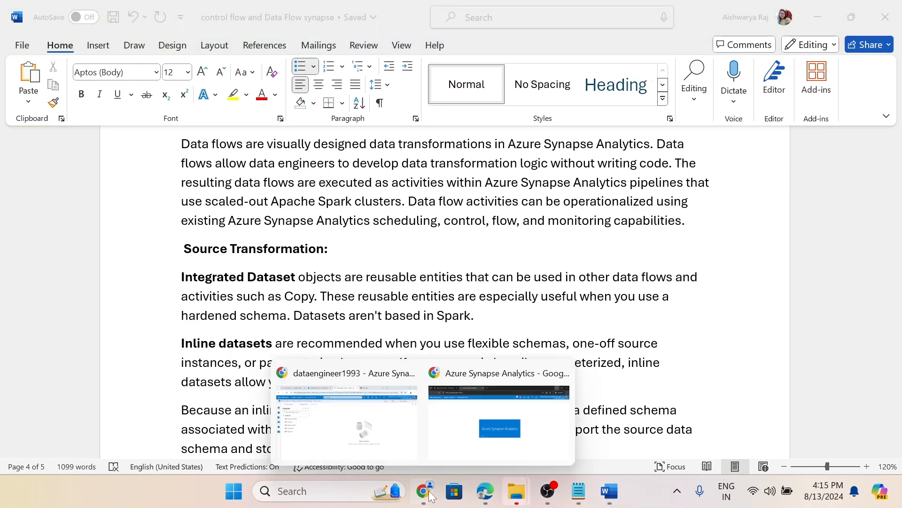
pyautogui.moveTo(429, 412)
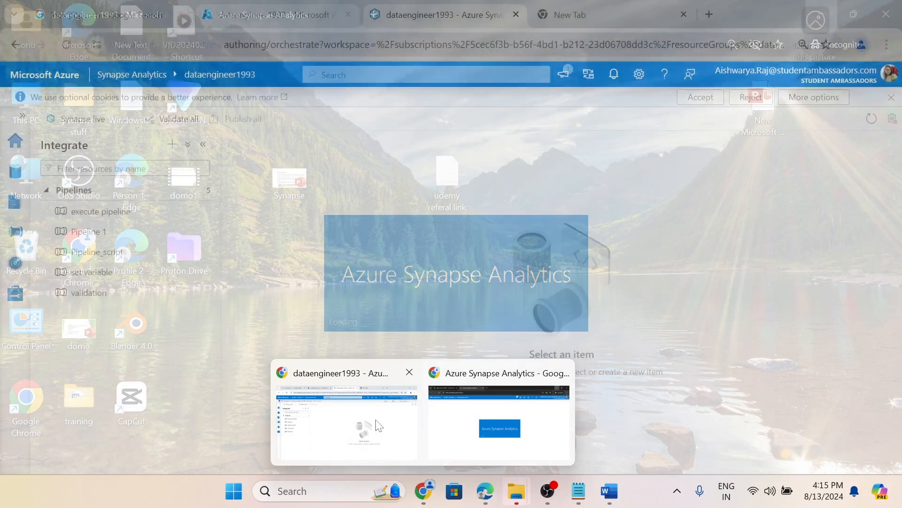
pyautogui.click(363, 426)
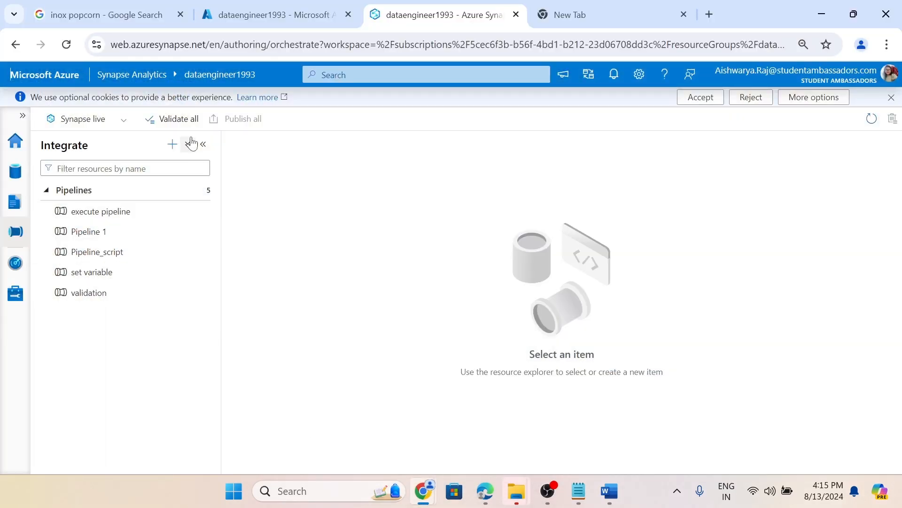
# - Create a new pipeline in the Integrate hub and name it DataFlow
pyautogui.click(171, 145)
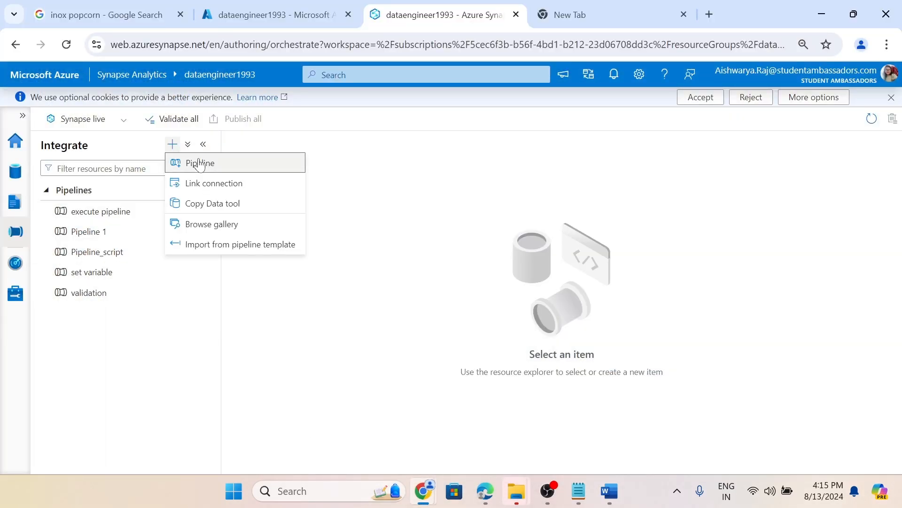
pyautogui.click(200, 164)
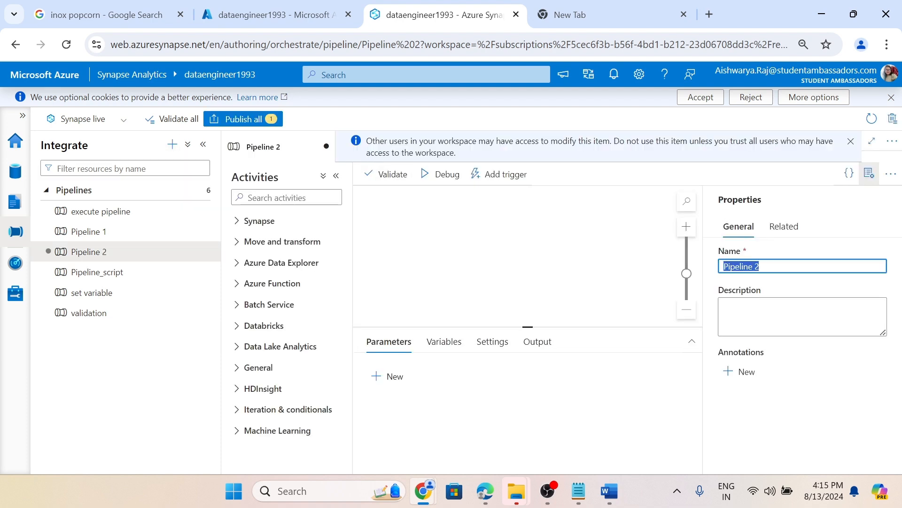
pyautogui.press('BackSpace')
pyautogui.write('Dat')
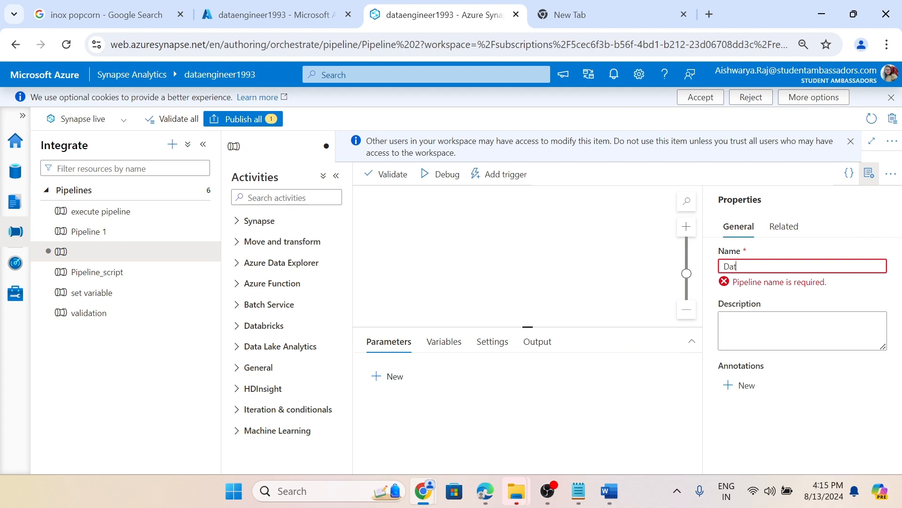
pyautogui.write('aFlow')
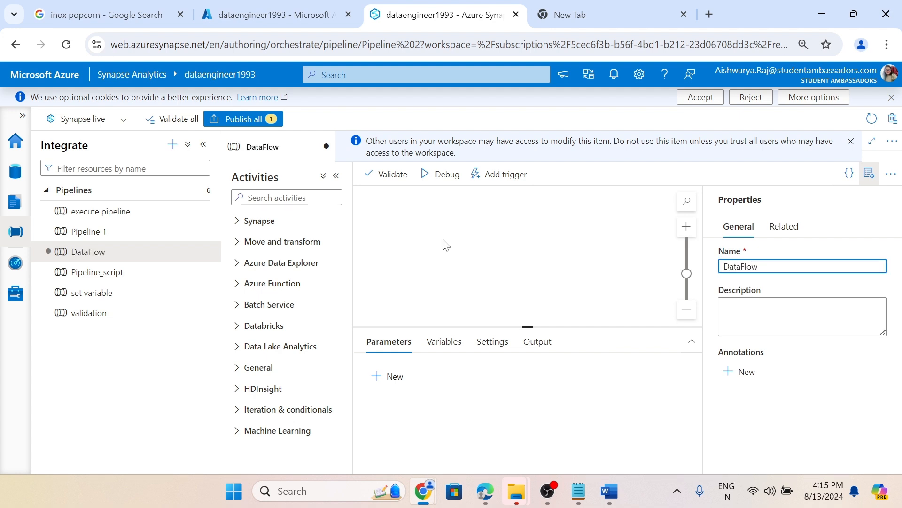
# - Find the Data flow activity by searching the activities for "dat" and place it on the pipeline canvas
pyautogui.click(334, 197)
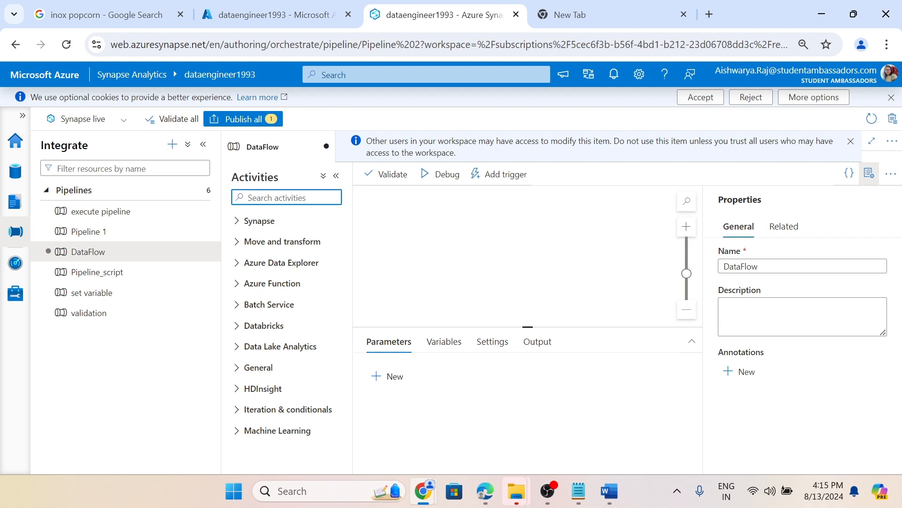
pyautogui.write('data')
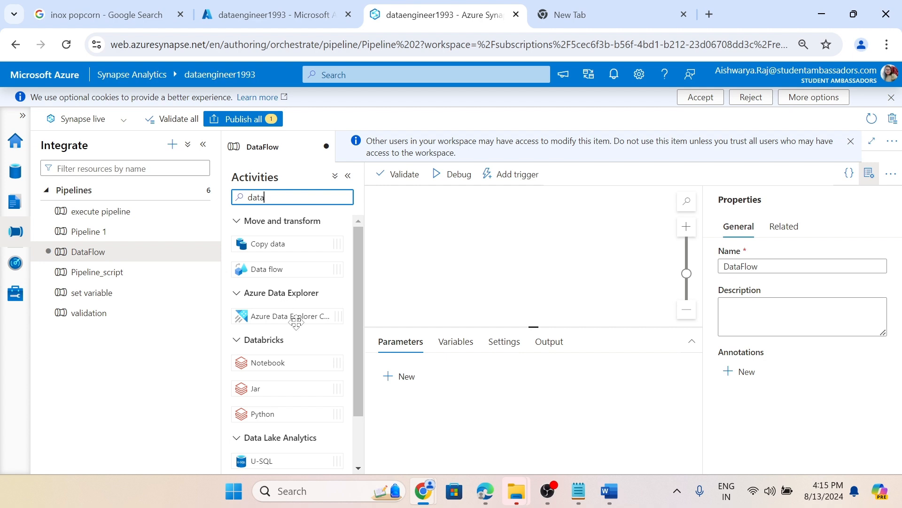
pyautogui.write('f')
pyautogui.press('BackSpace')
pyautogui.press('BackSpace')
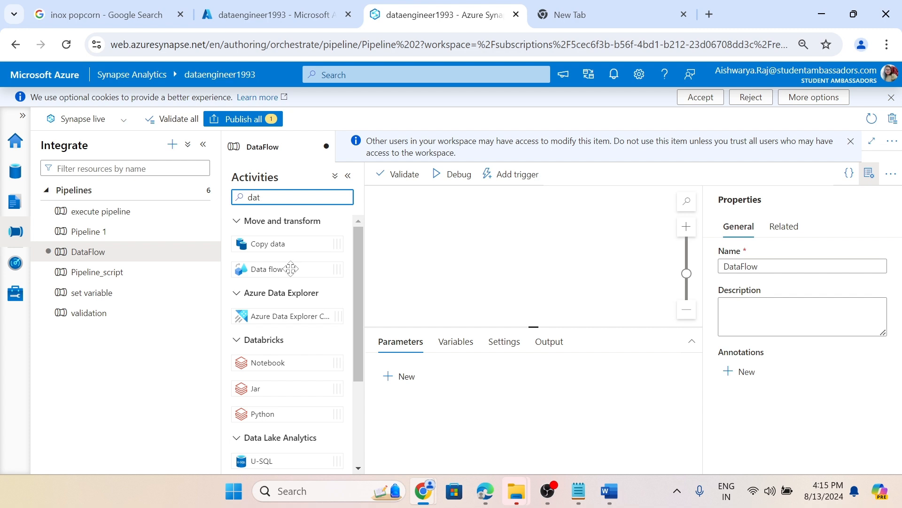
pyautogui.moveTo(282, 268); pyautogui.dragTo(445, 236)
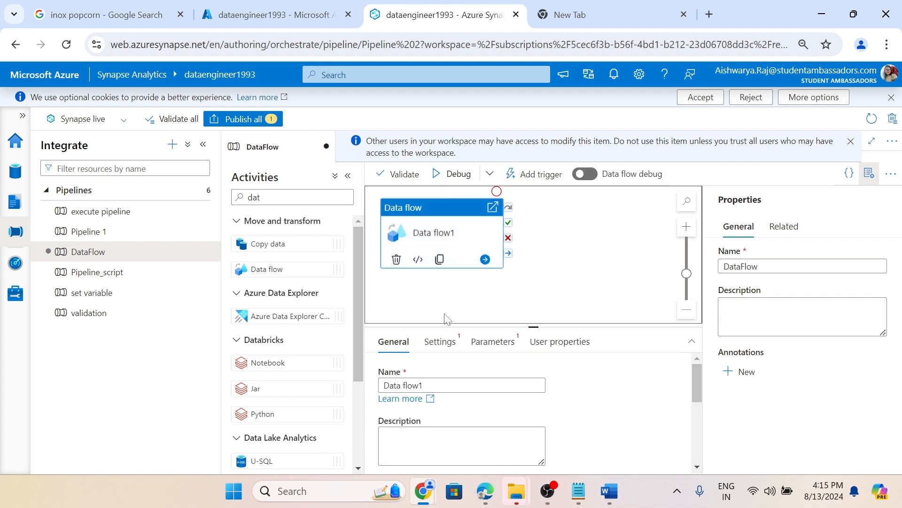
# - Hide the pipeline properties and create a new data flow from the Data flow activity's settings
pyautogui.click(443, 340)
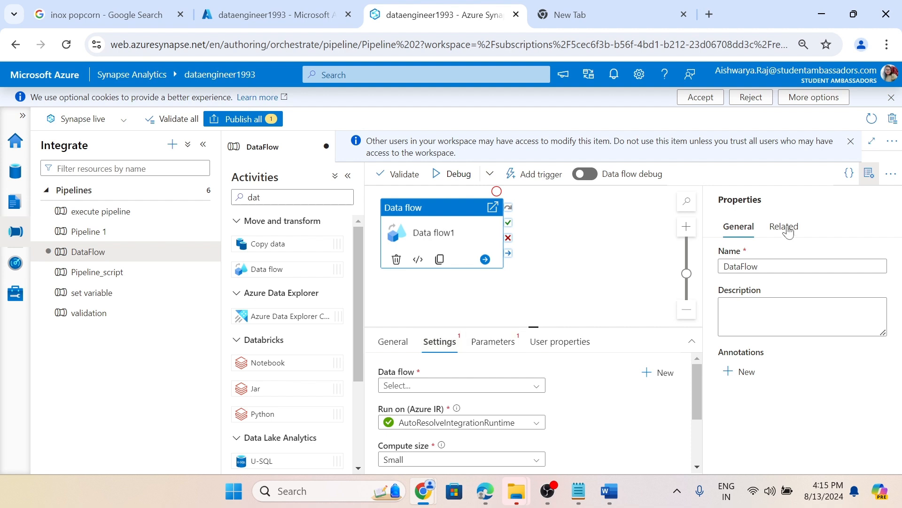
pyautogui.click(867, 181)
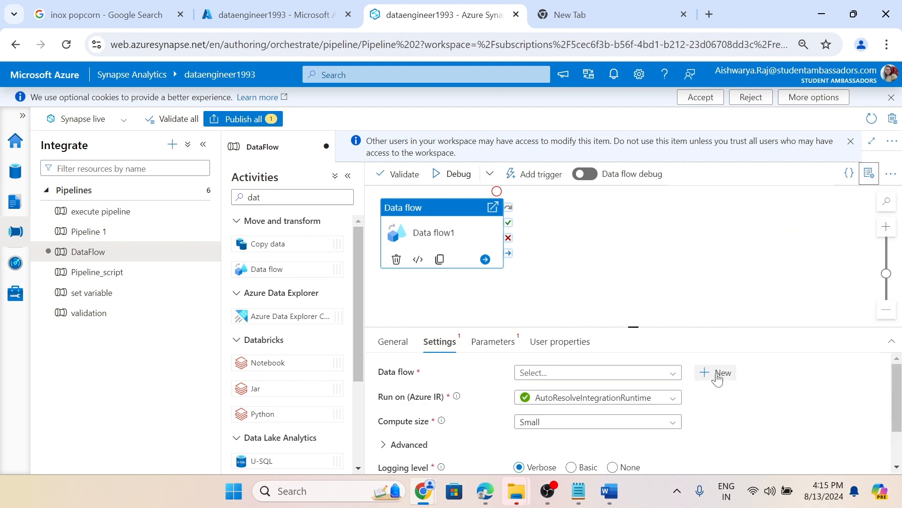
pyautogui.click(634, 373)
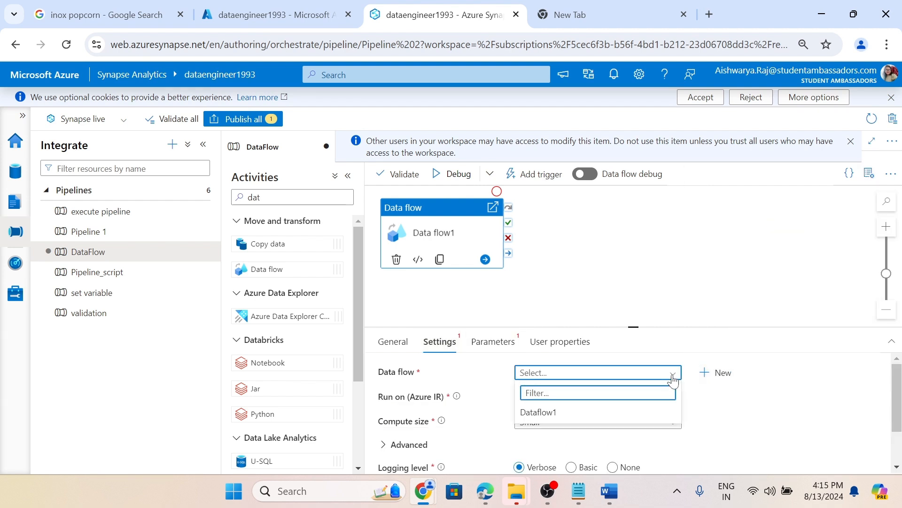
pyautogui.click(754, 392)
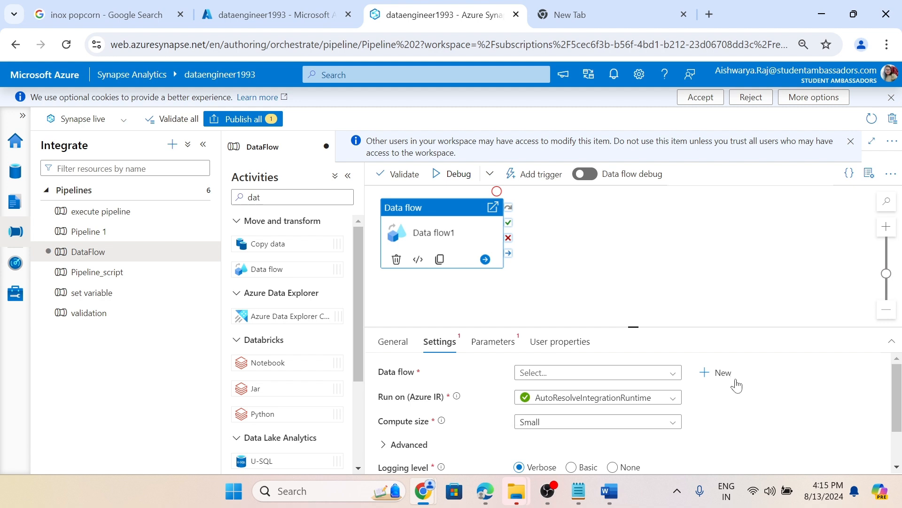
pyautogui.click(719, 373)
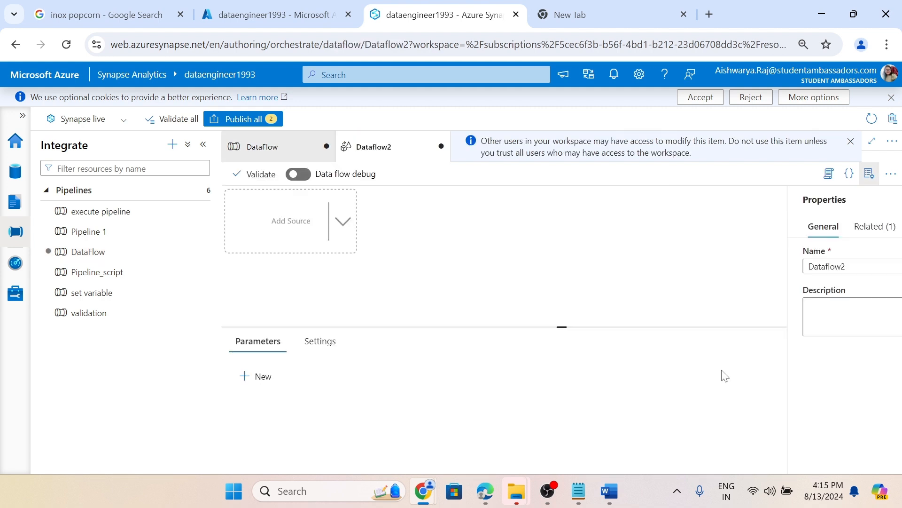
# - Review the Source Transformation notes in the Word document on control flow and data flow, and return to Synapse in Chrome
pyautogui.moveTo(617, 497)
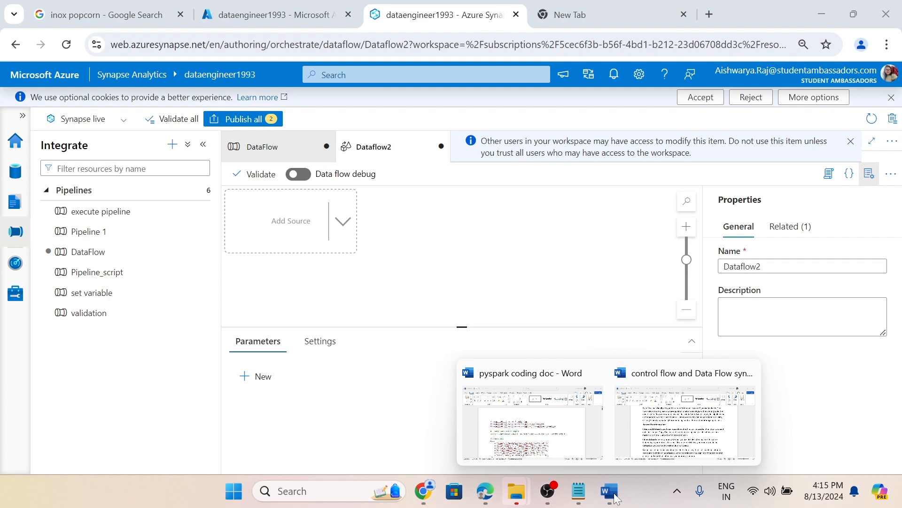
pyautogui.click(684, 416)
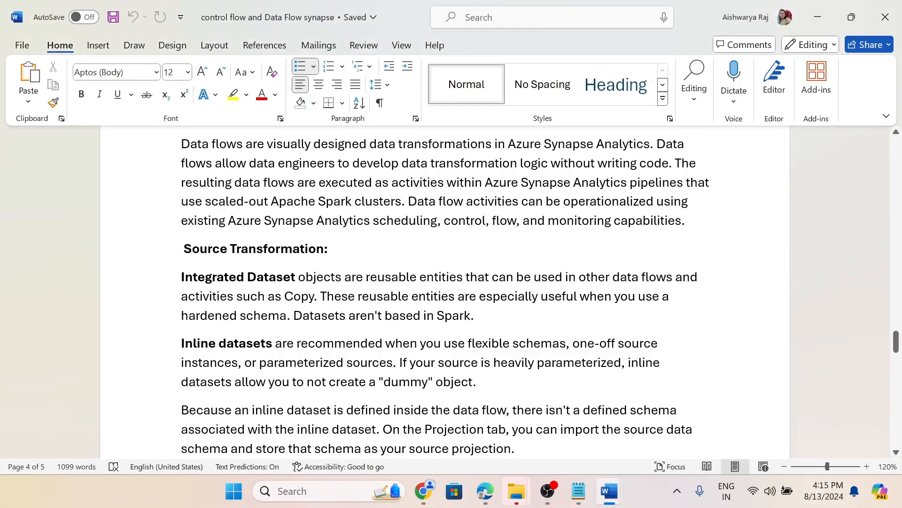
pyautogui.scroll(1, 445, 292)
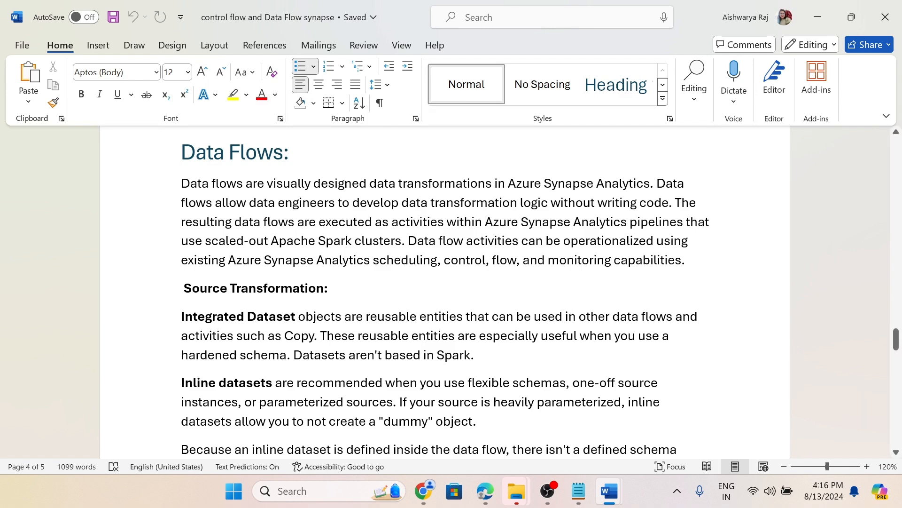
pyautogui.moveTo(423, 491)
pyautogui.click(404, 388)
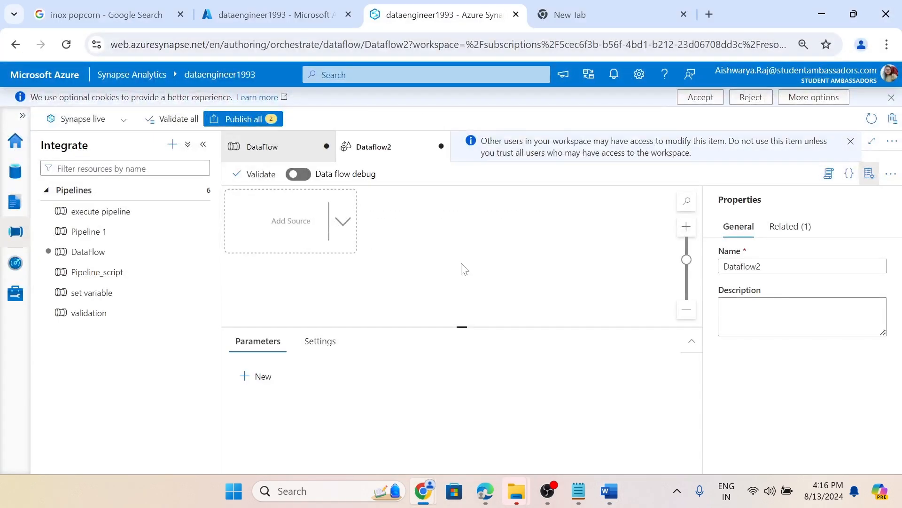
# - Add a source to the new data flow and enlarge the area showing its source settings
pyautogui.click(300, 217)
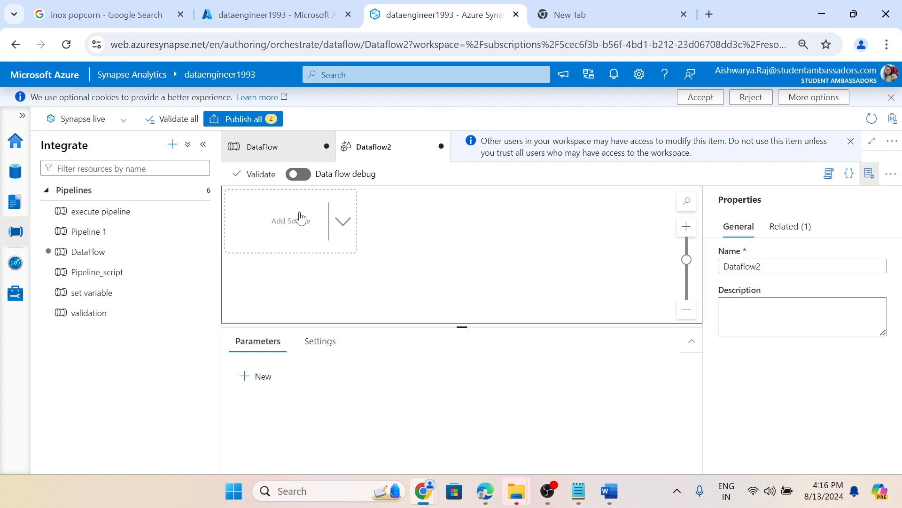
pyautogui.click(300, 218)
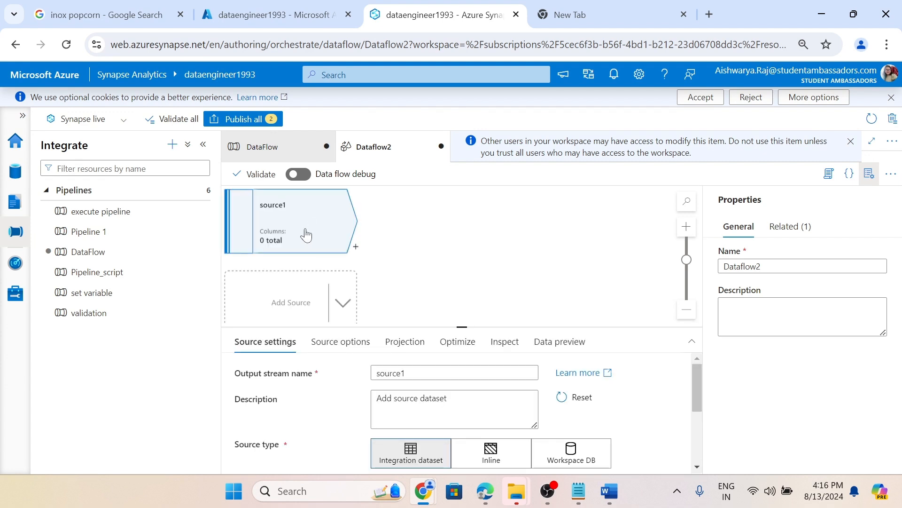
pyautogui.moveTo(484, 326); pyautogui.dragTo(483, 281)
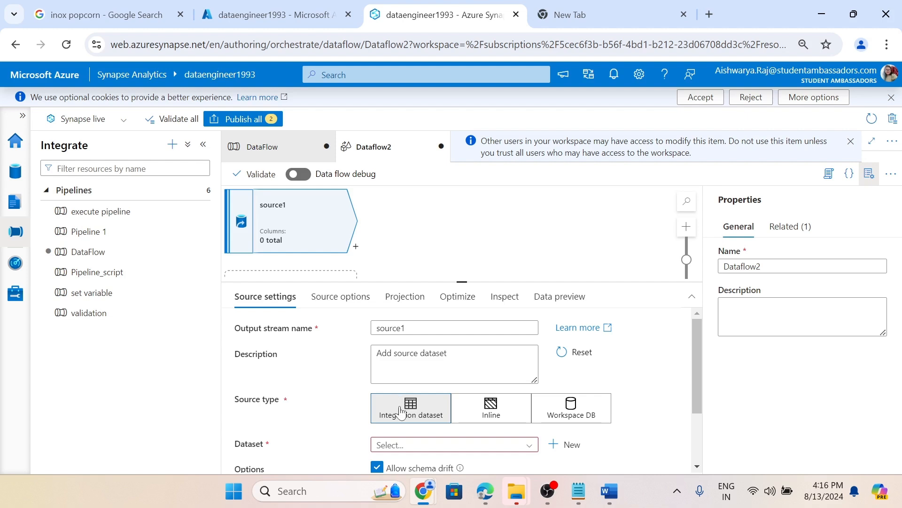
# - Try the source types Inline and Workspace DB, choosing the retail database and checking its available tables
pyautogui.click(490, 411)
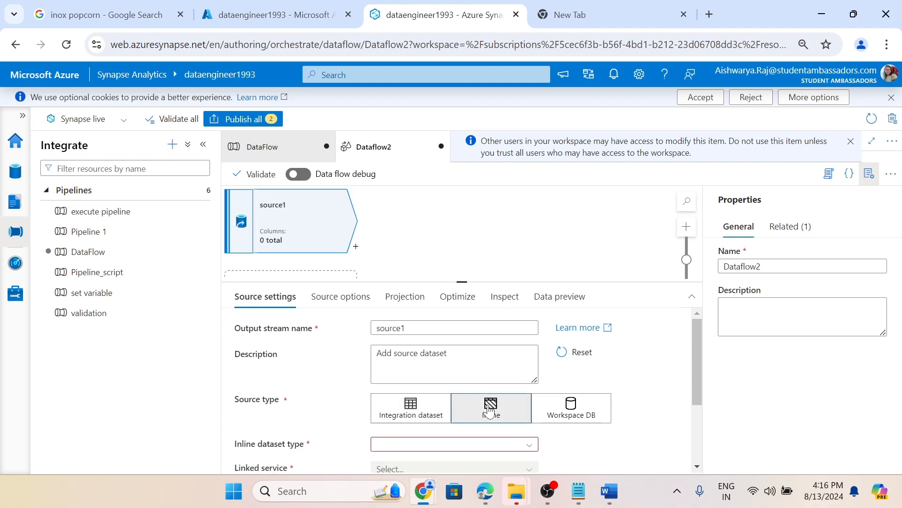
pyautogui.click(570, 413)
pyautogui.scroll(-2, 611, 394)
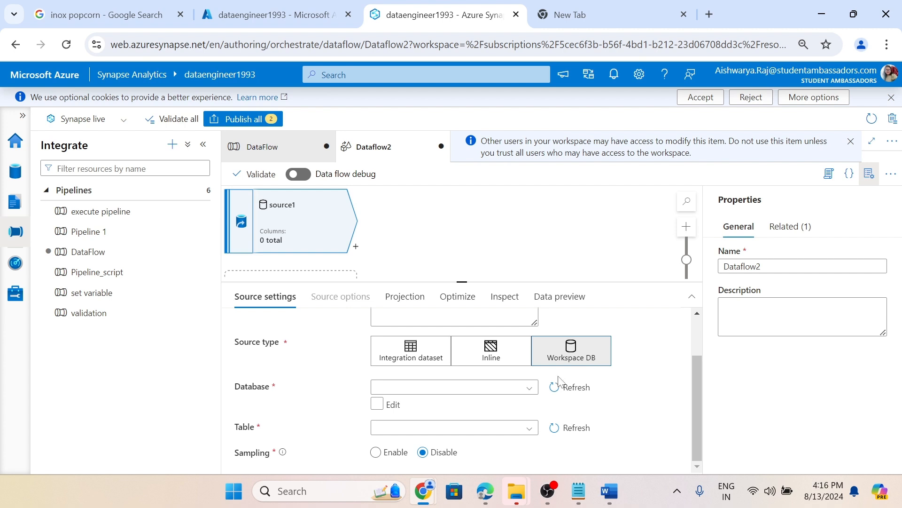
pyautogui.click(530, 388)
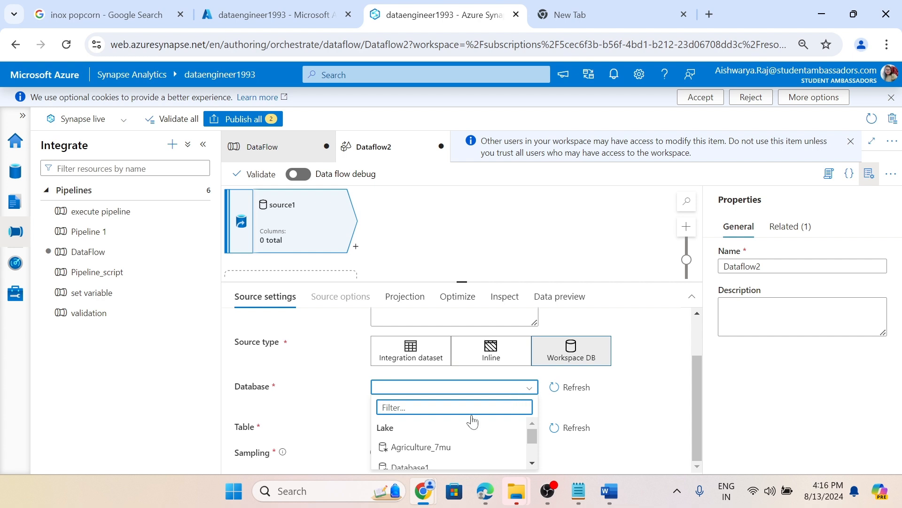
pyautogui.scroll(-2, 478, 439)
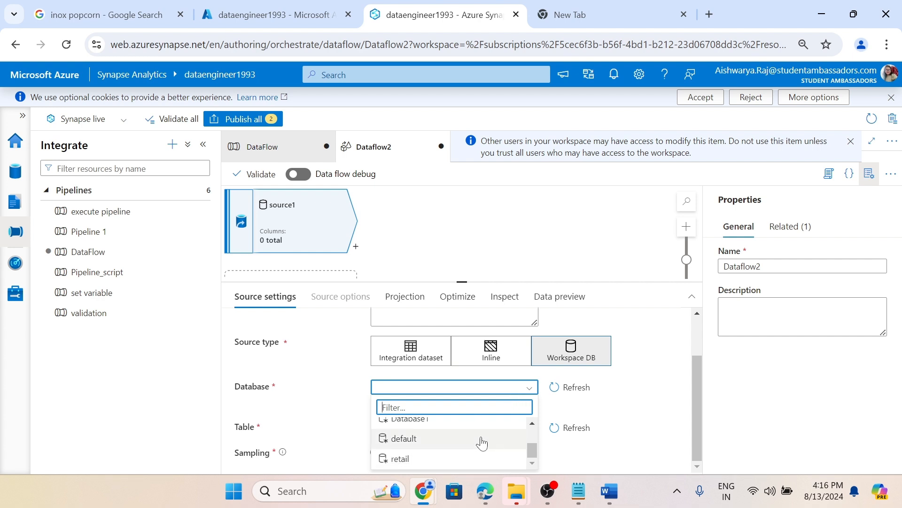
pyautogui.click(470, 458)
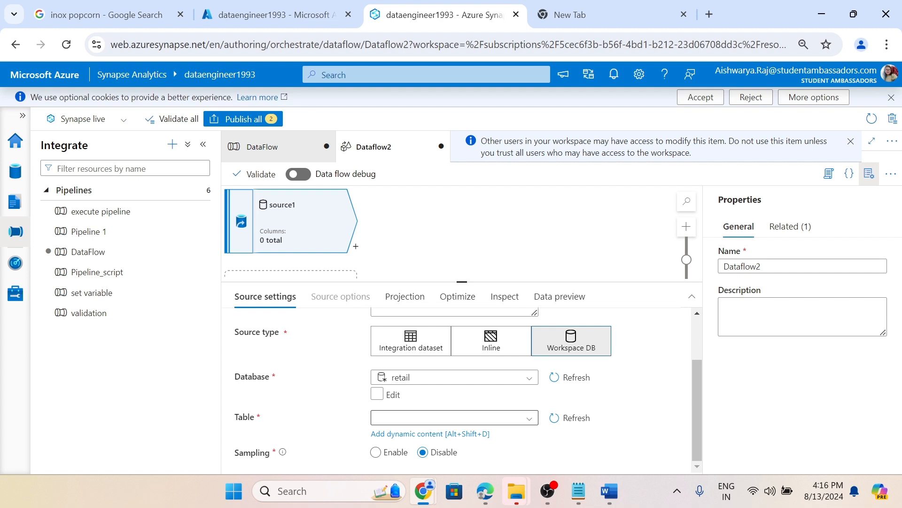
pyautogui.click(531, 418)
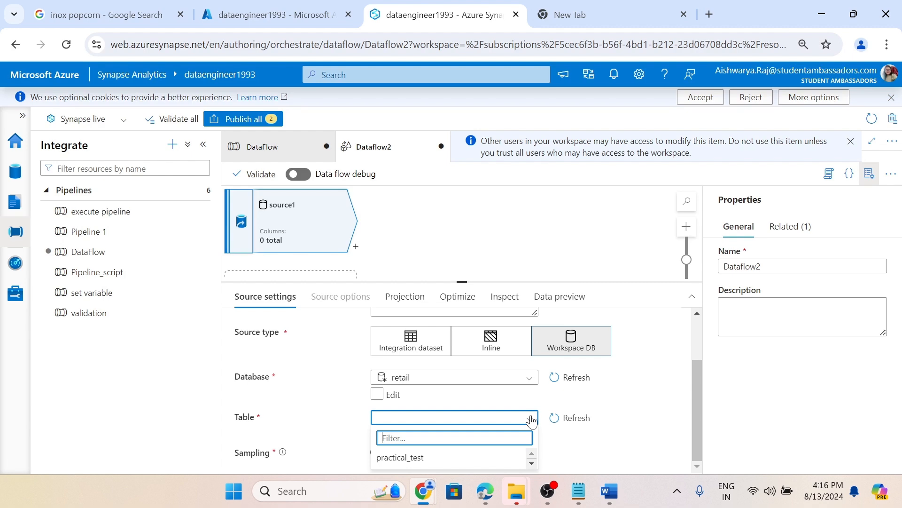
pyautogui.click(348, 411)
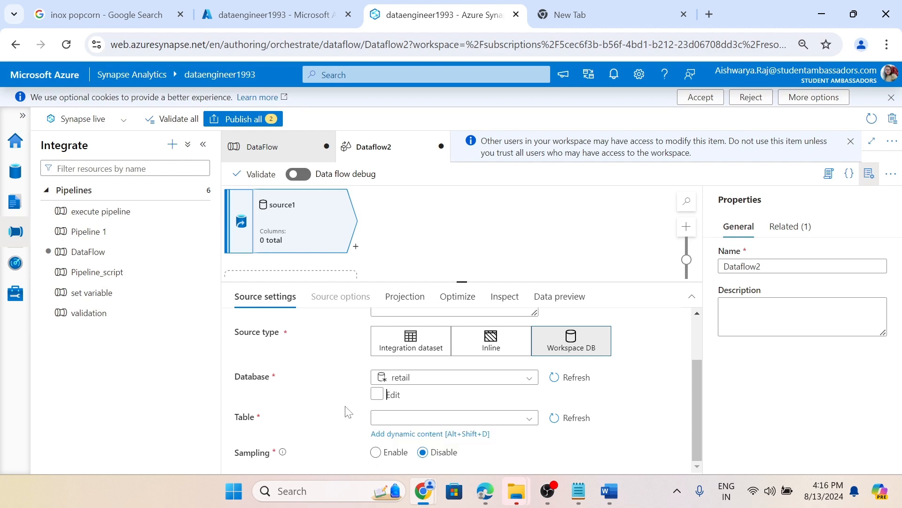
# - Set source1's source type to Inline and choose Azure Synapse Analytics as its inline dataset type
pyautogui.click(494, 352)
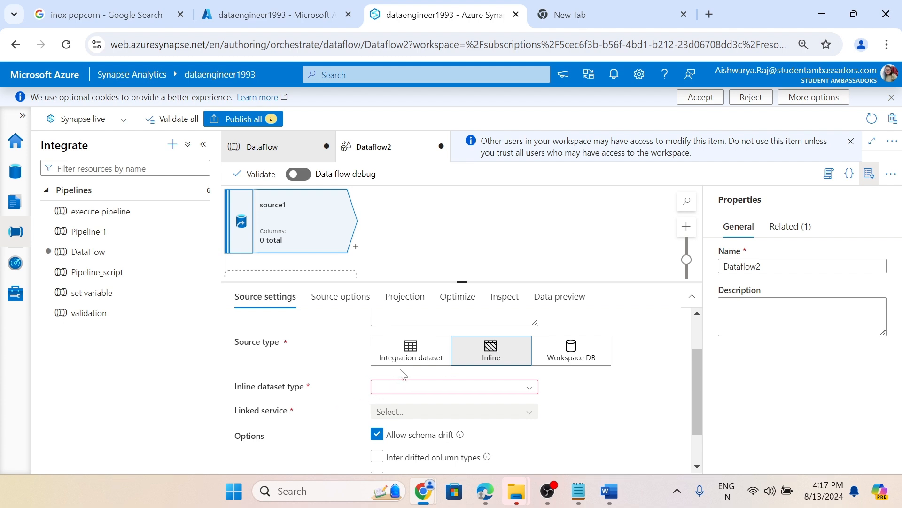
pyautogui.click(423, 388)
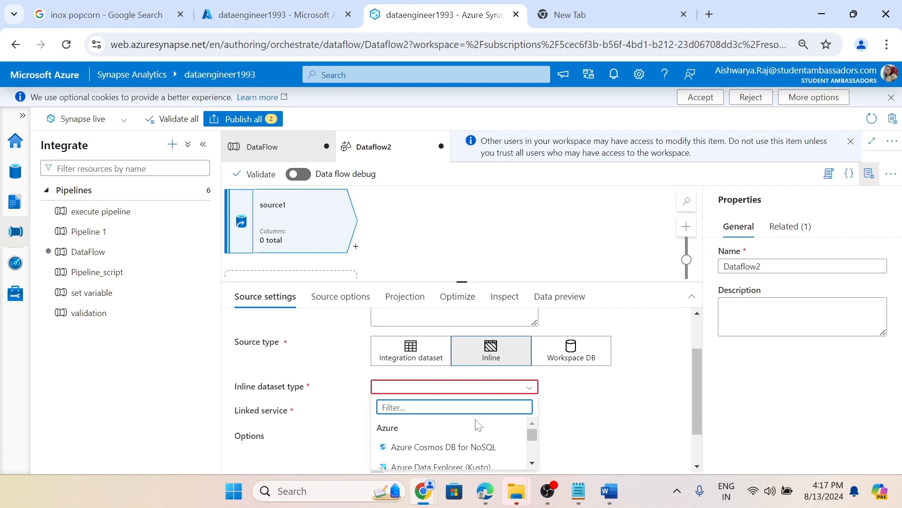
pyautogui.scroll(-2, 478, 425)
pyautogui.scroll(-4, 479, 430)
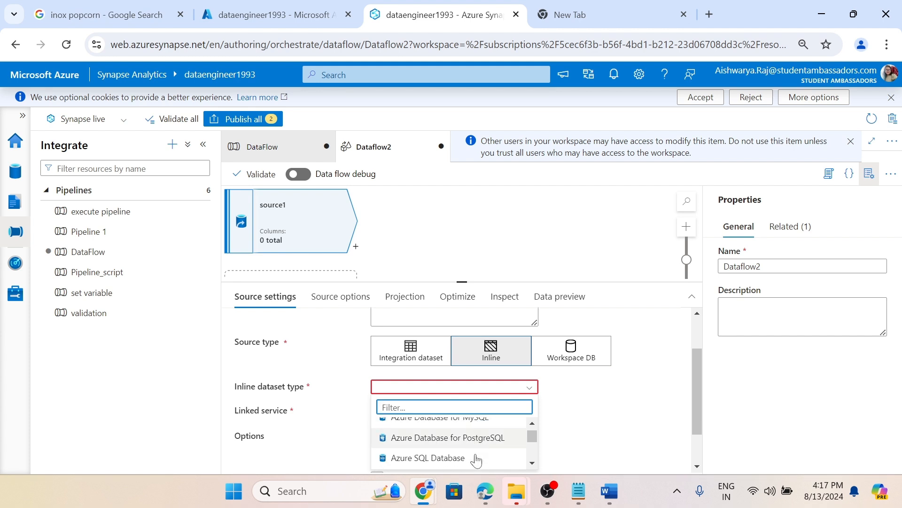
pyautogui.scroll(-3, 487, 441)
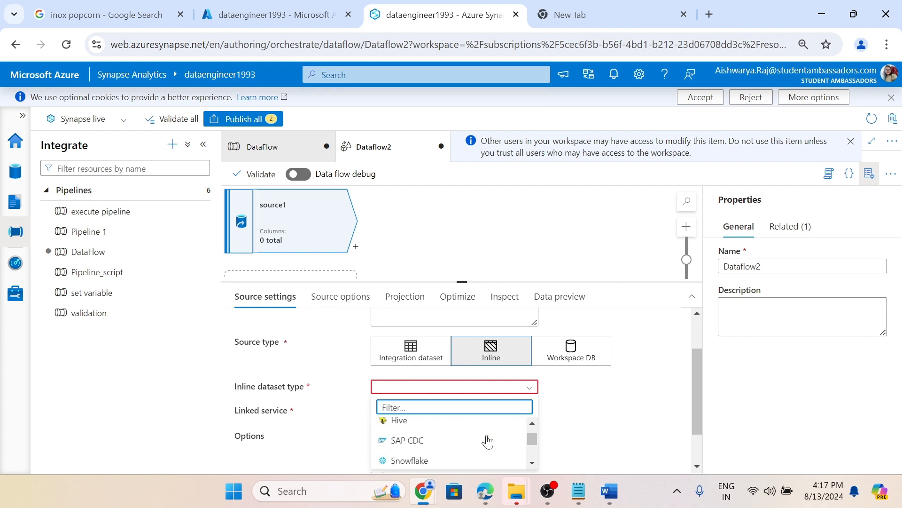
pyautogui.scroll(3, 480, 446)
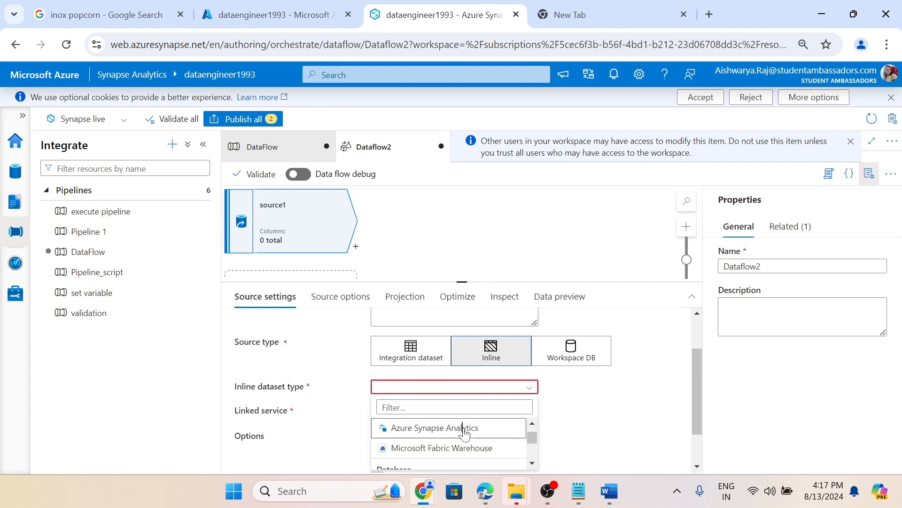
pyautogui.click(469, 428)
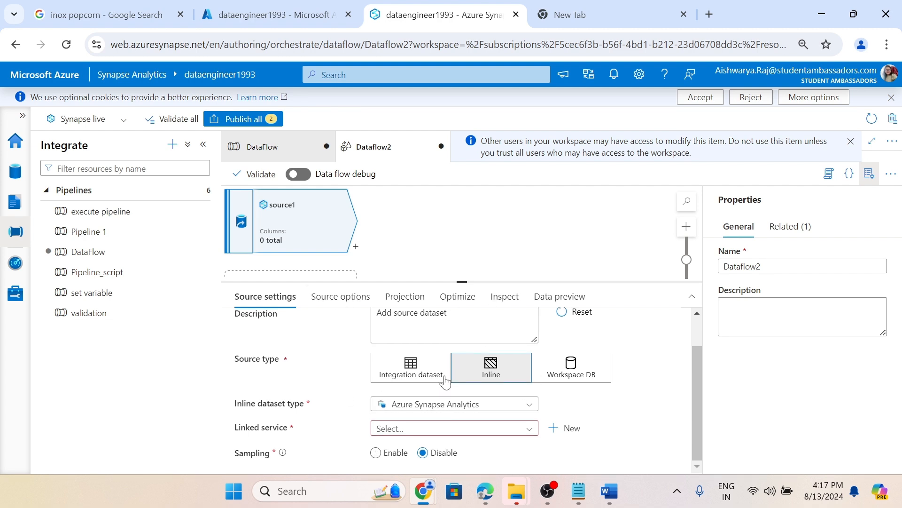
# - Check the datasets offered by the Integration dataset source type, and compare its settings with those of Inline and Workspace DB
pyautogui.click(412, 371)
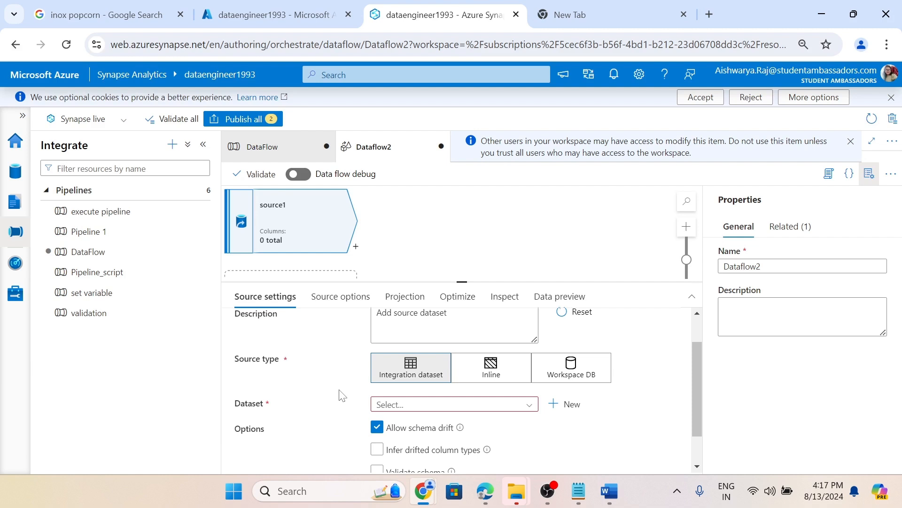
pyautogui.click(412, 407)
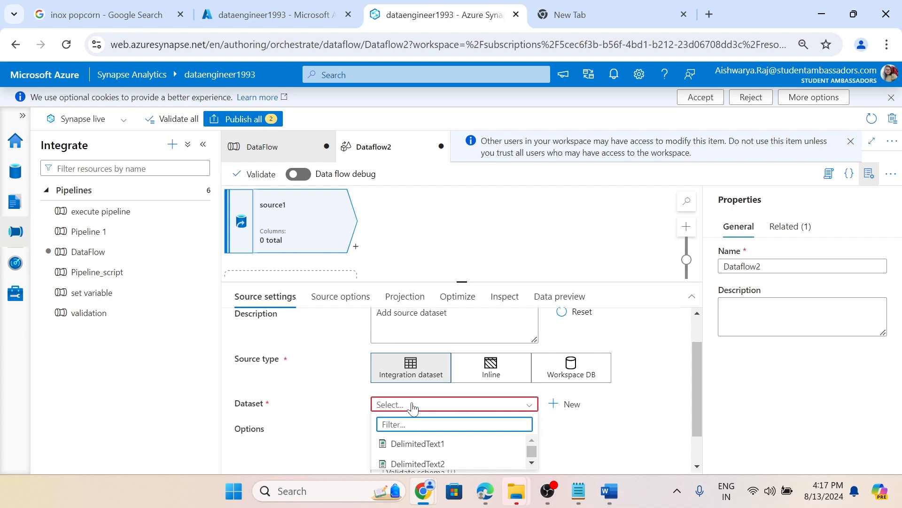
pyautogui.click(626, 439)
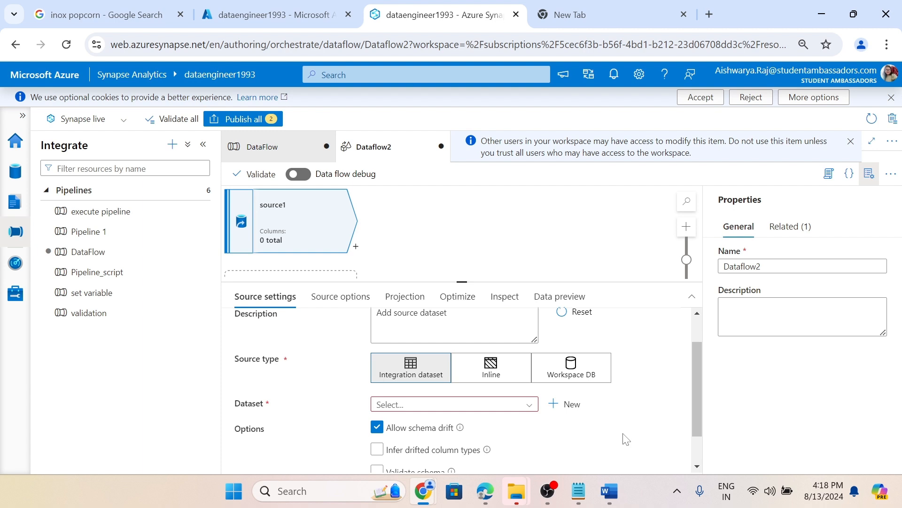
pyautogui.click(518, 379)
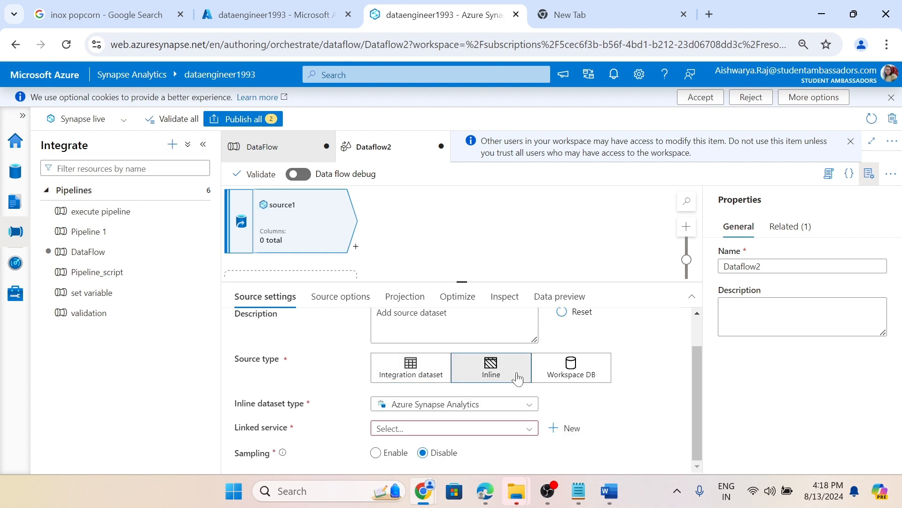
pyautogui.click(571, 369)
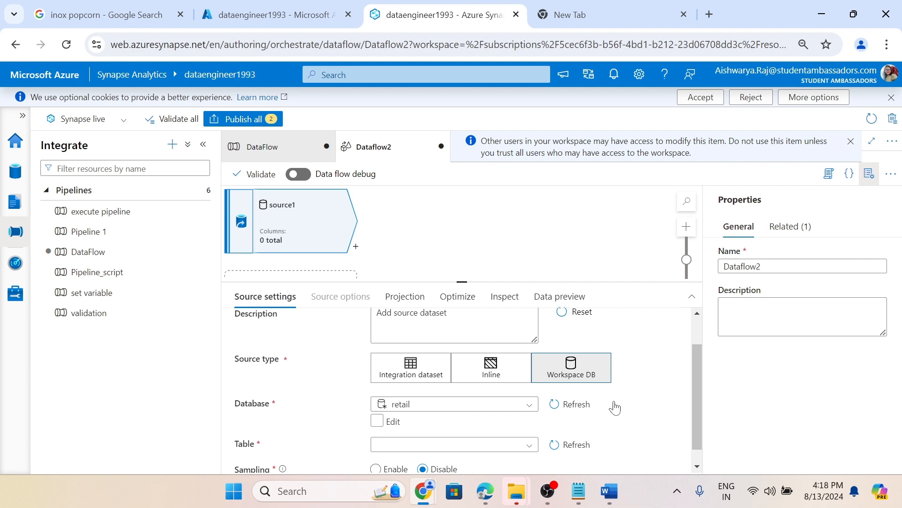
# - Review the Word notes on integrated datasets, inline datasets and Workspace DB, and return to Synapse in Chrome
pyautogui.moveTo(609, 491)
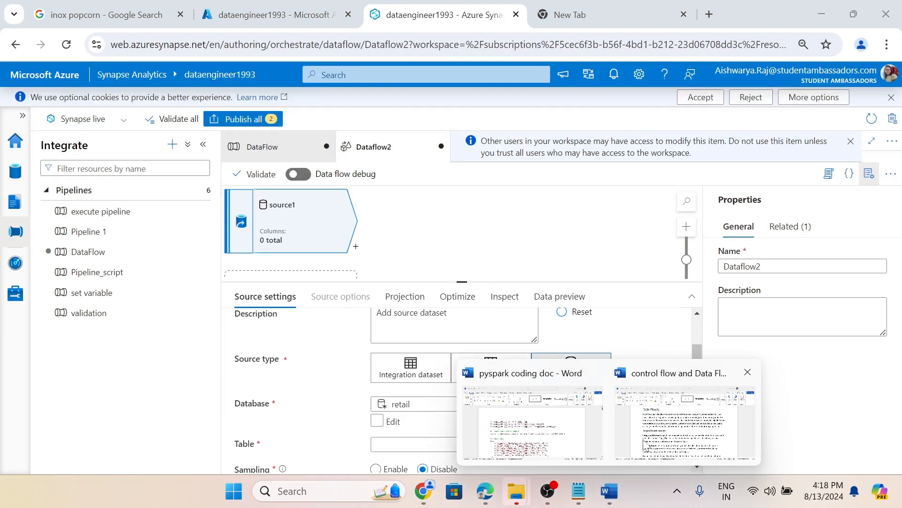
pyautogui.click(646, 444)
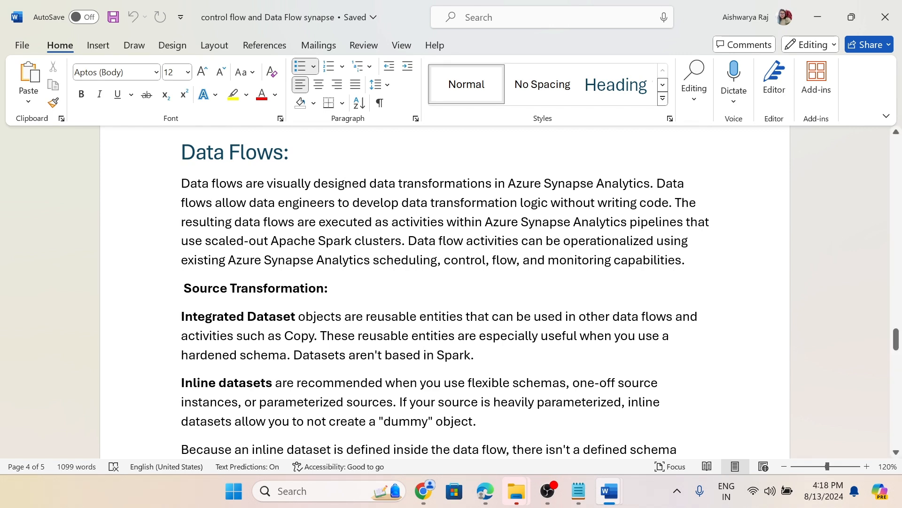
pyautogui.scroll(-1, 444, 291)
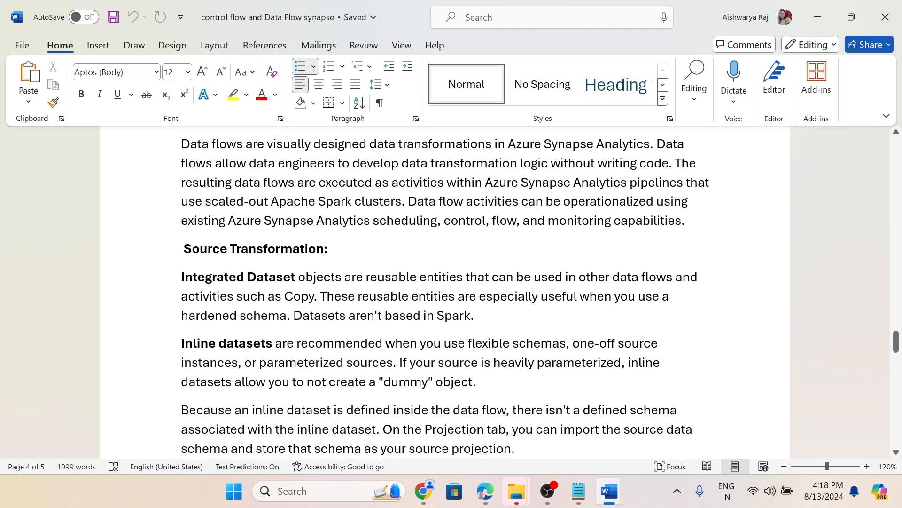
pyautogui.scroll(-3, 445, 292)
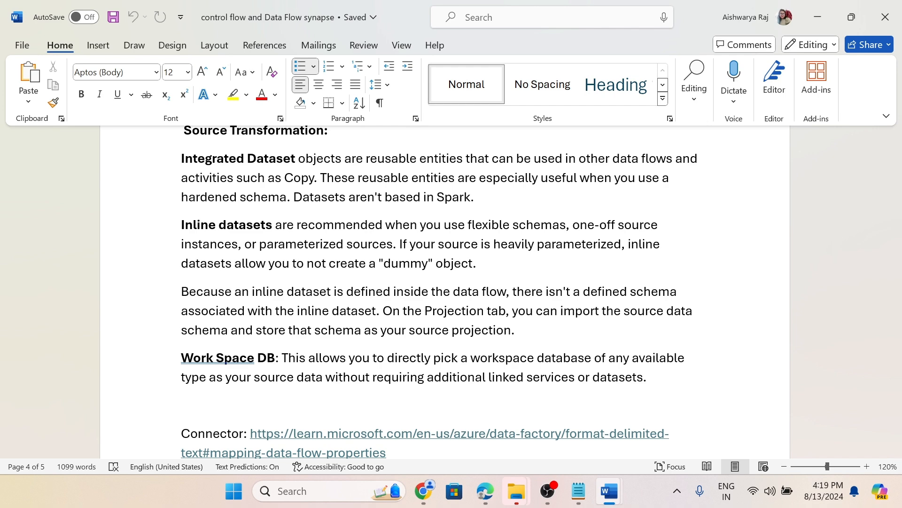
pyautogui.click(429, 492)
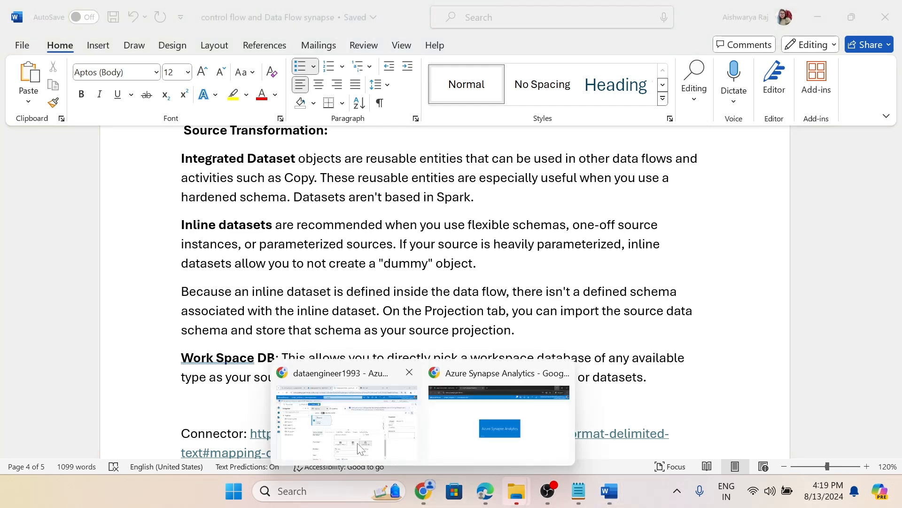
pyautogui.click(359, 447)
# - Switch source1's source type through Integration dataset and Inline, finishing on Workspace DB
pyautogui.scroll(1, 337, 389)
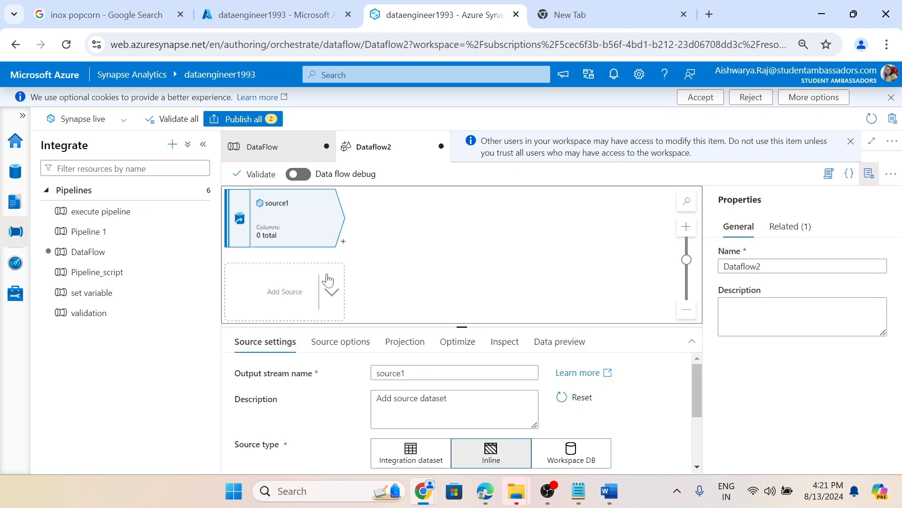
pyautogui.scroll(-2, 342, 393)
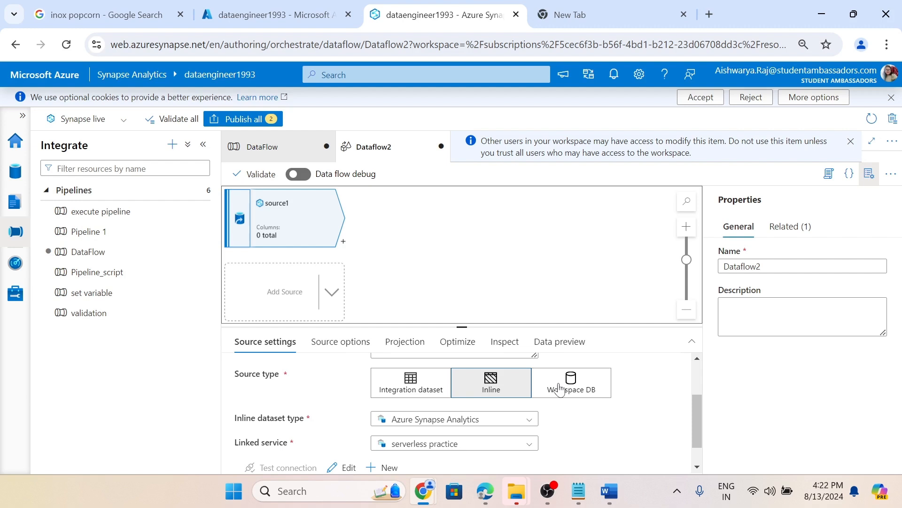
pyautogui.click(411, 386)
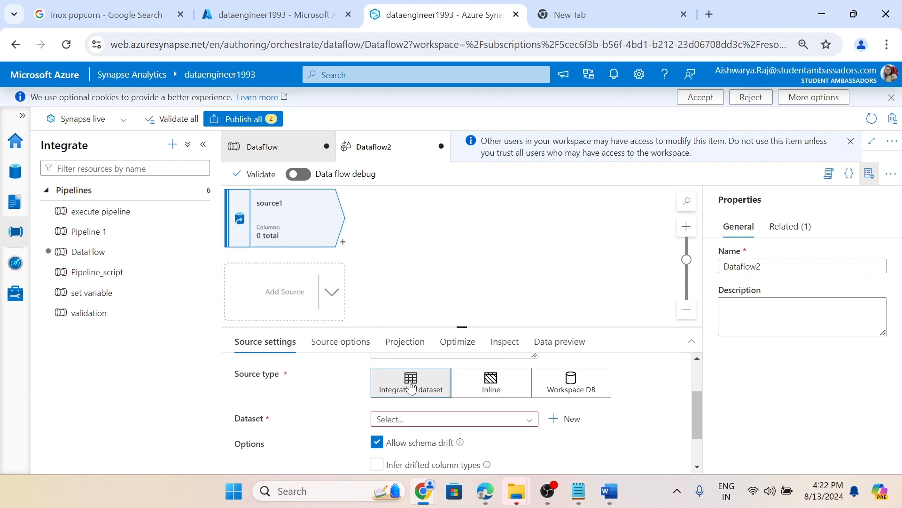
pyautogui.click(489, 384)
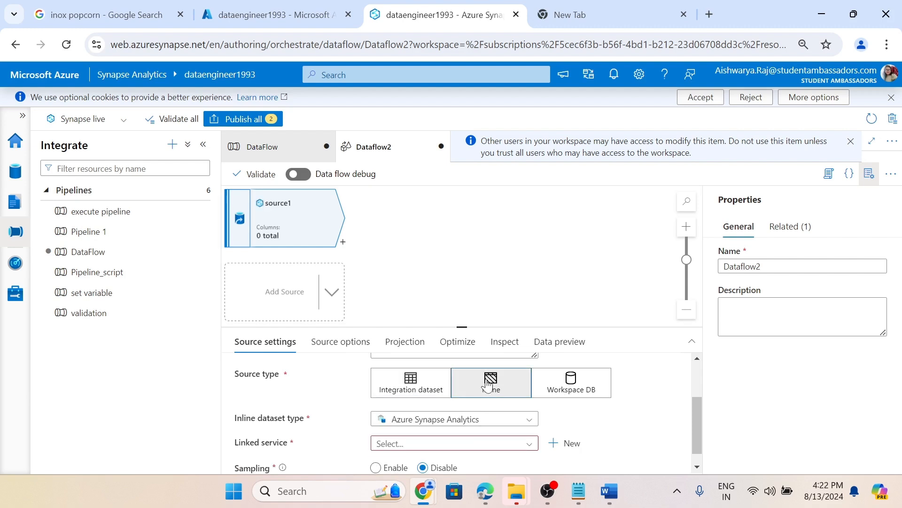
pyautogui.click(570, 390)
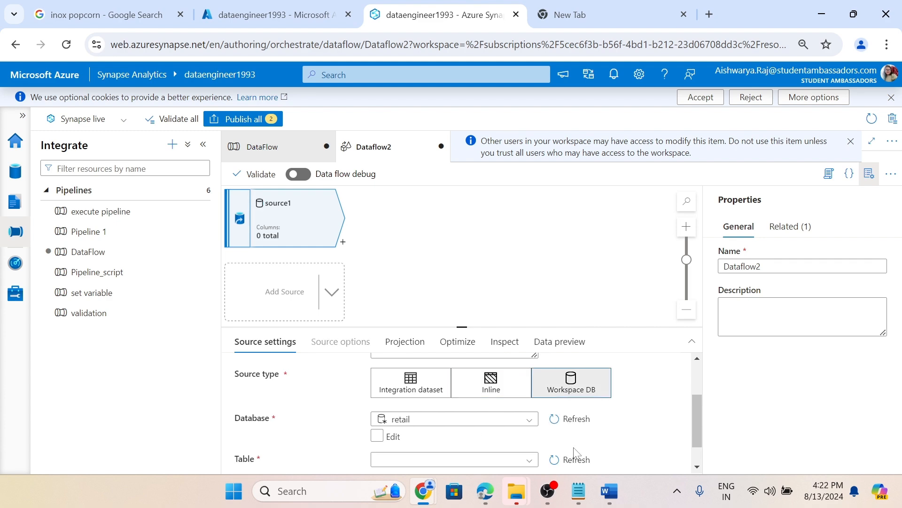